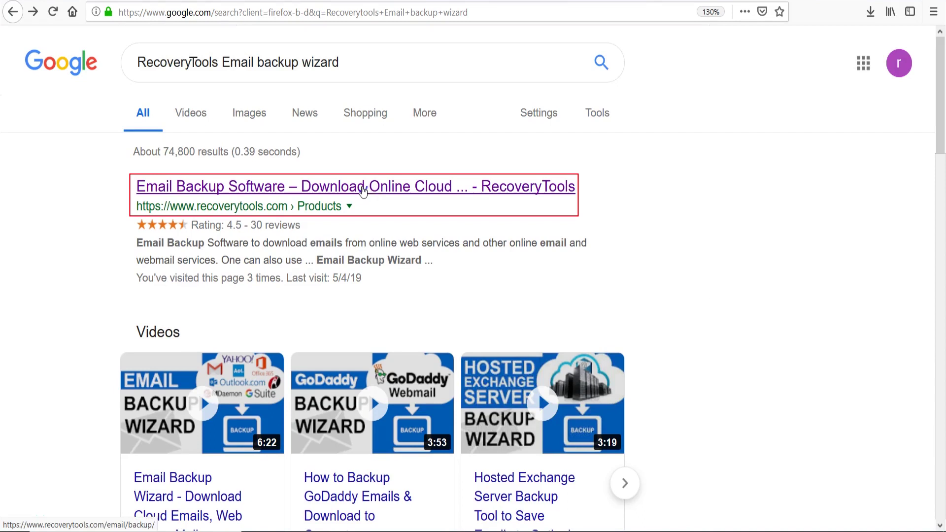
# Download the Email Backup Software setup file from RecoveryTools and launch it from Downloads
pyautogui.click(364, 192)
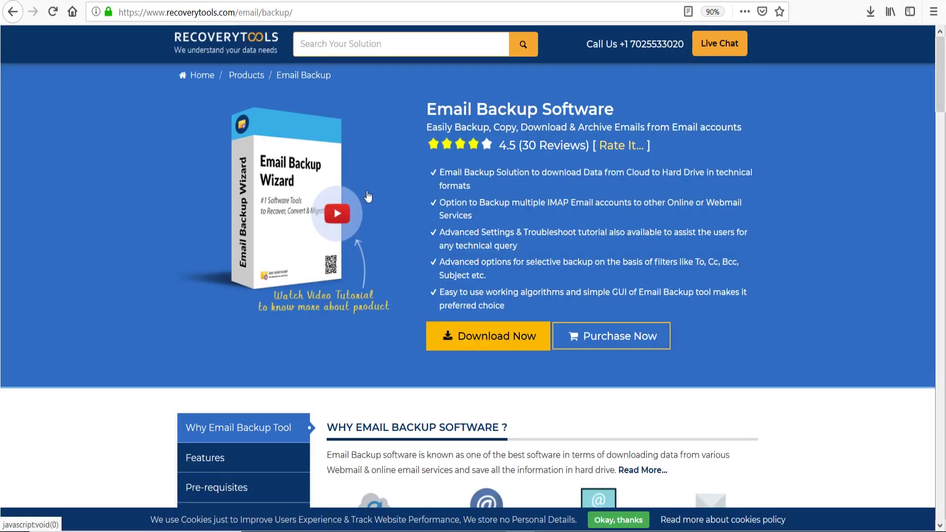
pyautogui.click(478, 337)
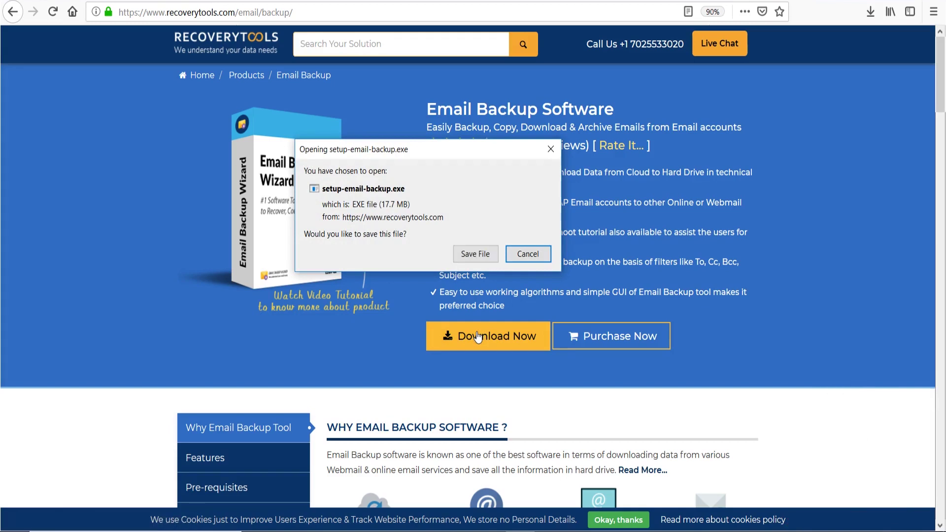
pyautogui.click(478, 259)
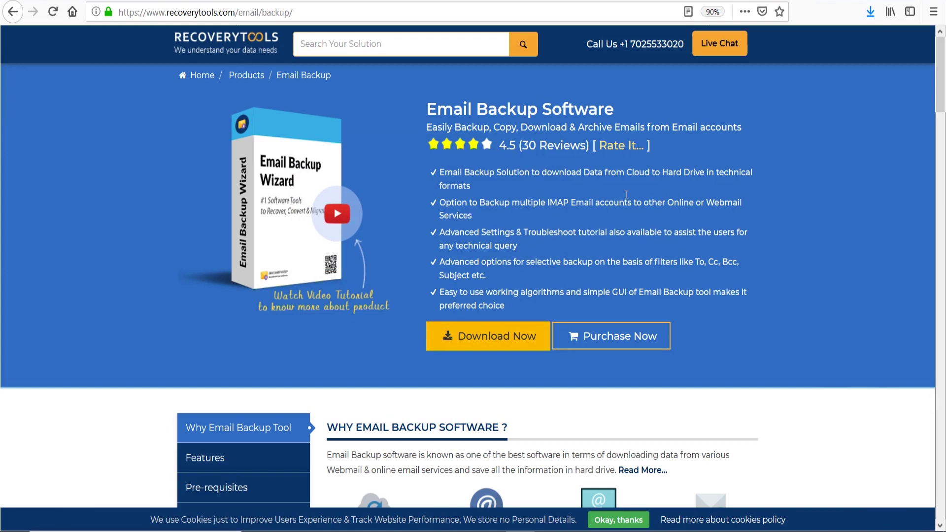
pyautogui.click(872, 12)
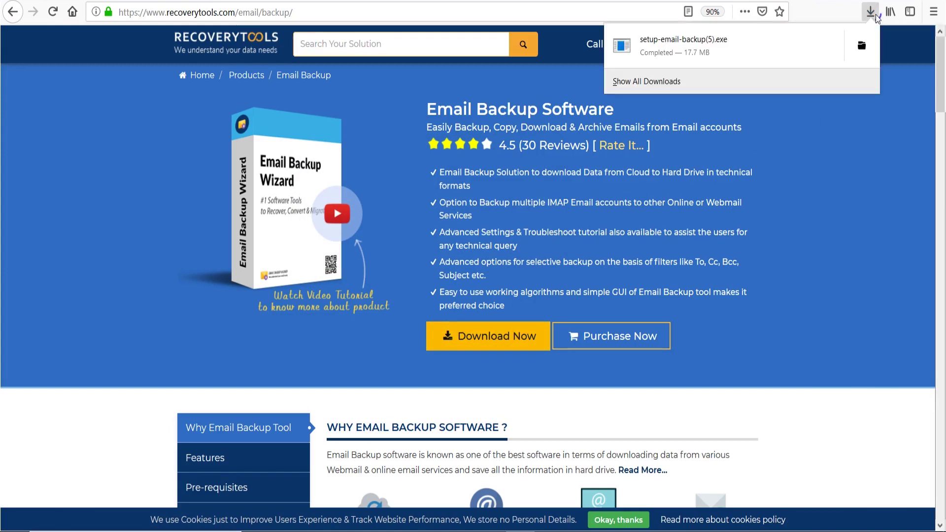
pyautogui.click(705, 53)
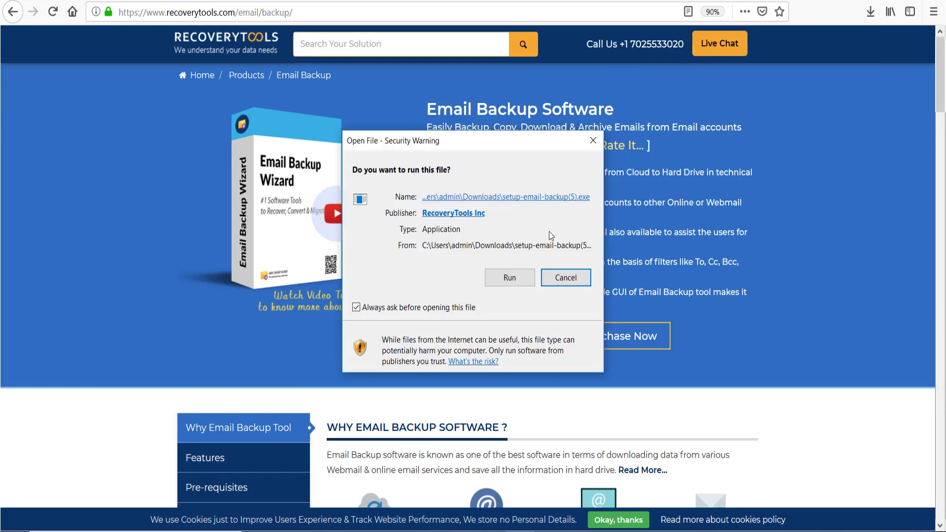
# Run the setup, accept the license agreement, install Email Backup Wizard and launch it
pyautogui.click(530, 286)
pyautogui.click(496, 288)
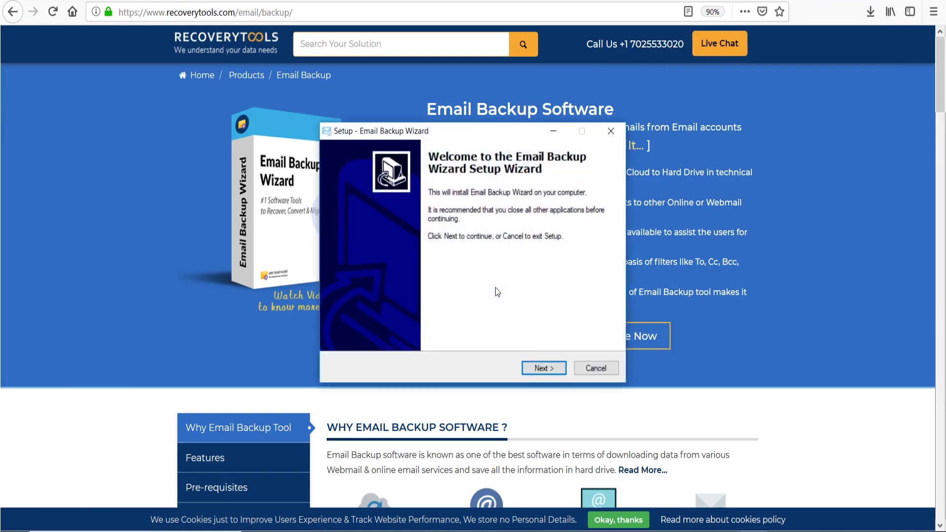
pyautogui.click(555, 367)
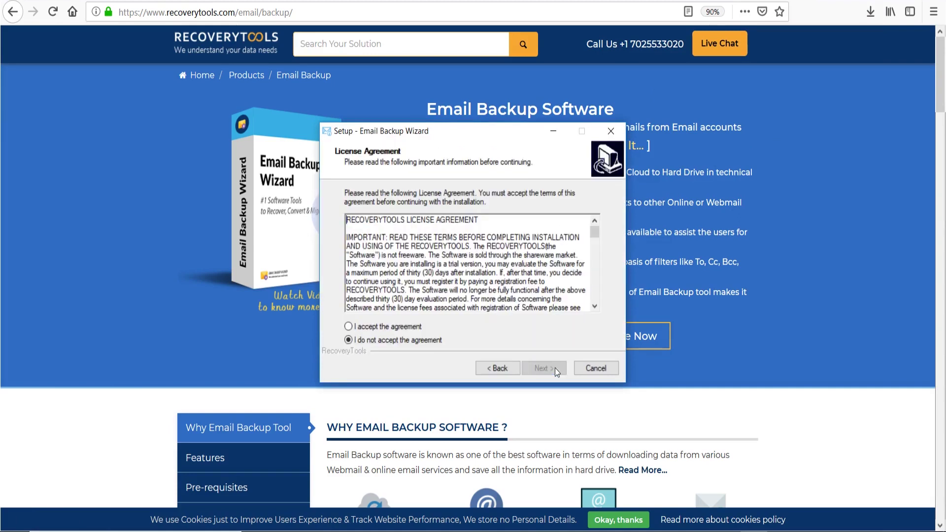
pyautogui.click(349, 326)
pyautogui.click(559, 372)
pyautogui.click(557, 372)
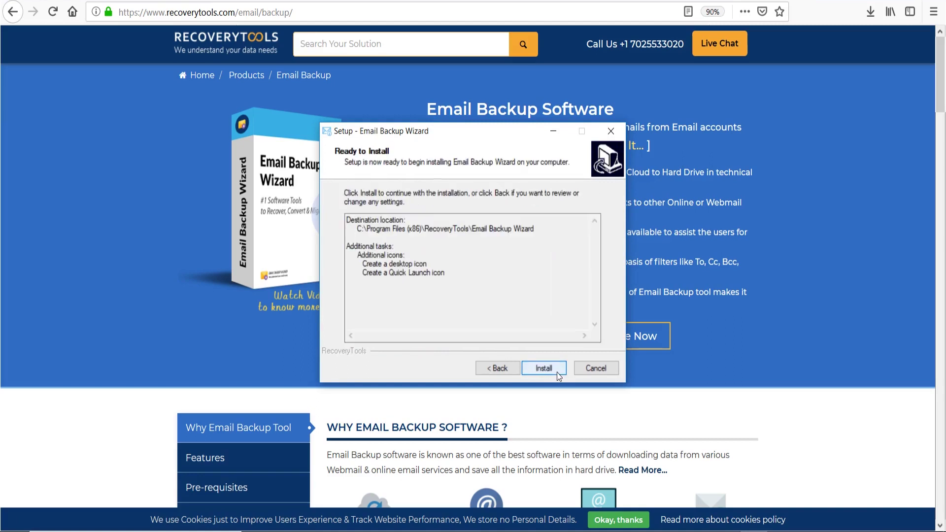
pyautogui.click(556, 372)
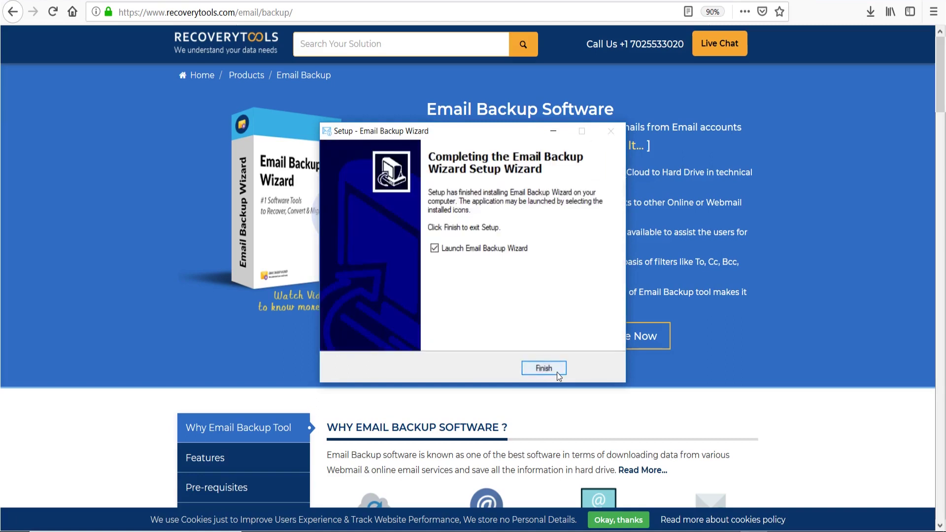
pyautogui.click(557, 371)
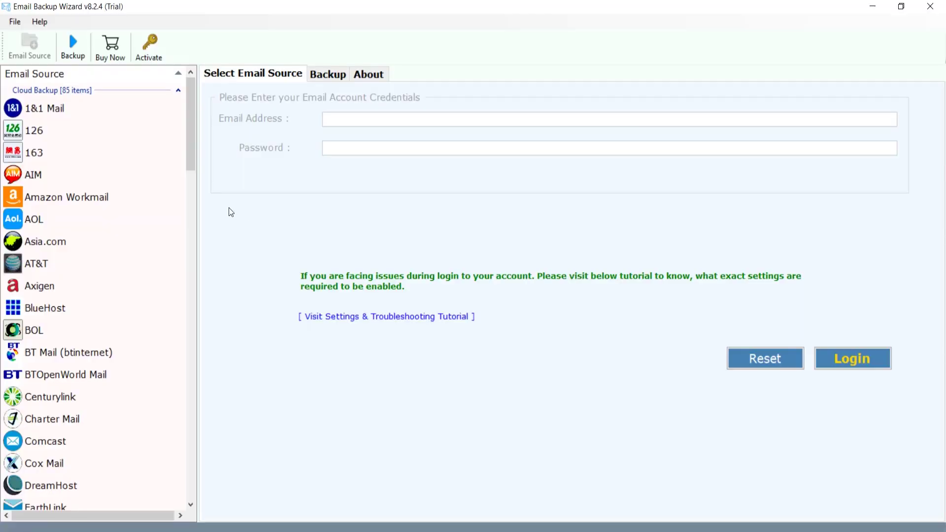
pyautogui.moveTo(191, 151); pyautogui.dragTo(190, 211)
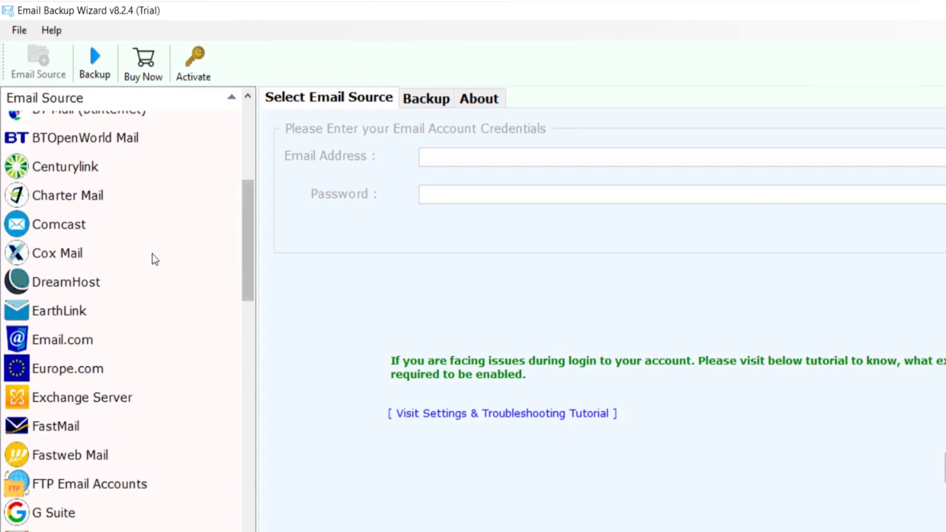
# Select Cox Mail from the Email Source list
pyautogui.click(137, 253)
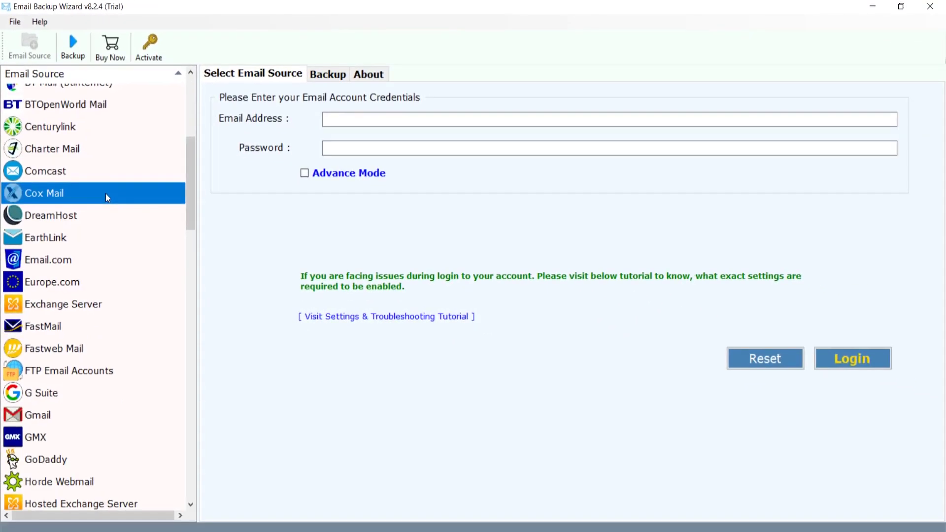
# Log in with the Cox Mail email address and password to load its mailbox folders
pyautogui.click(323, 120)
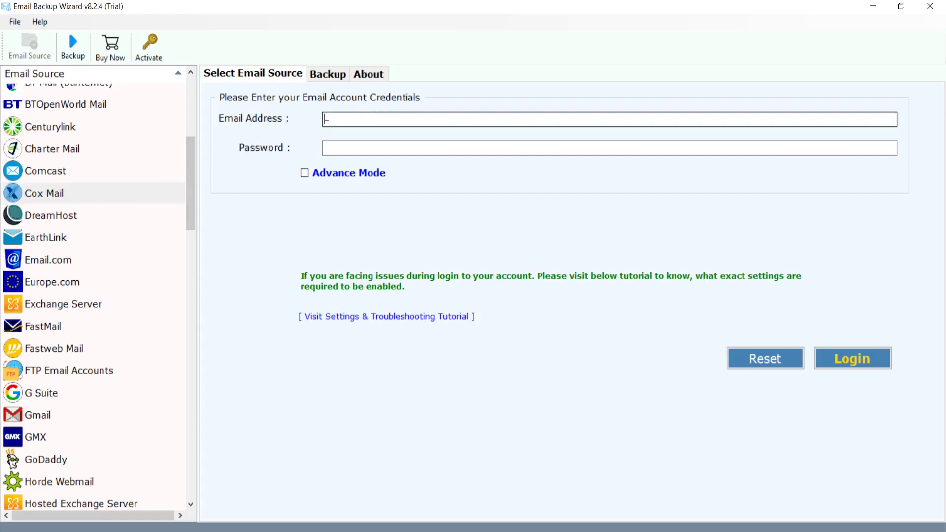
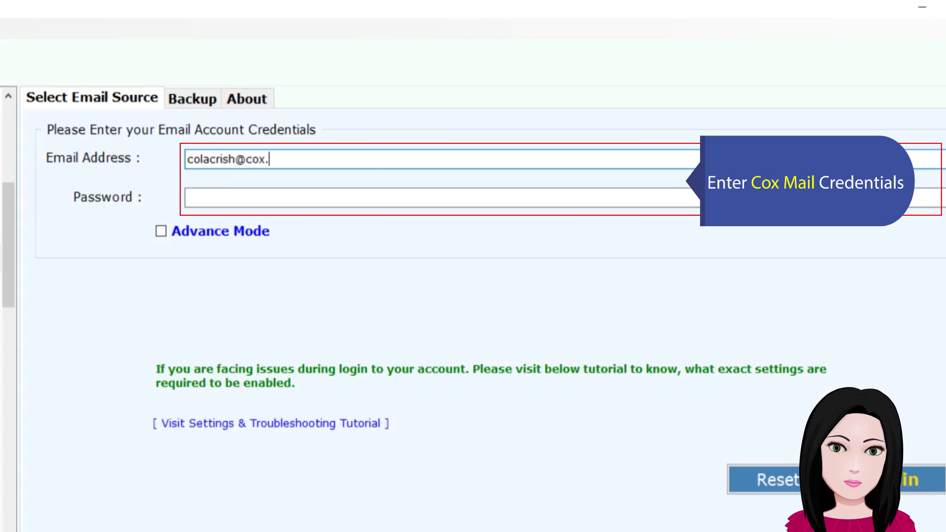
pyautogui.click(194, 198)
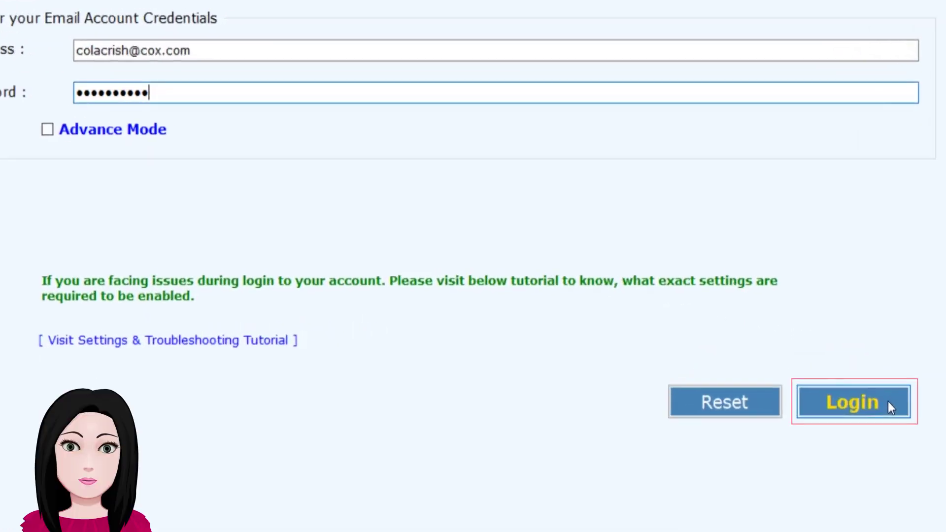
pyautogui.click(888, 402)
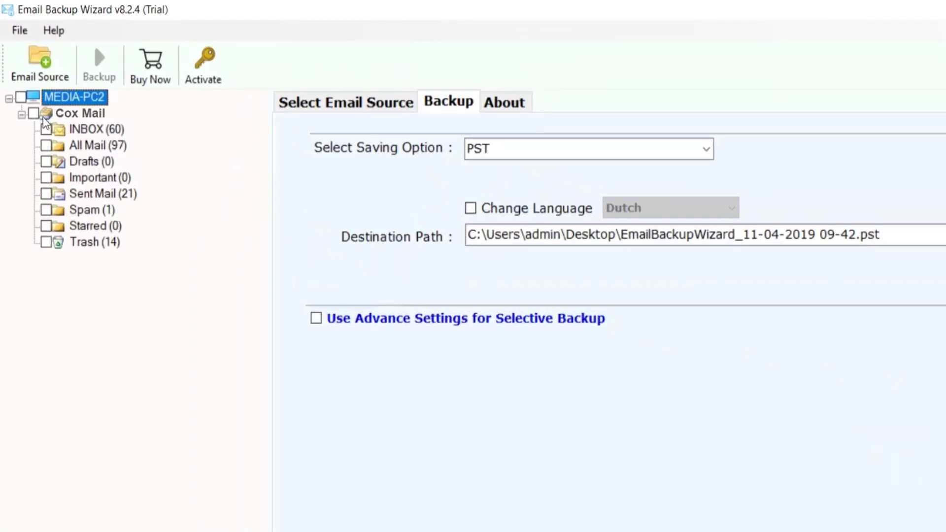
# Check all Cox Mail folders and choose Office 365 as the saving option
pyautogui.click(33, 114)
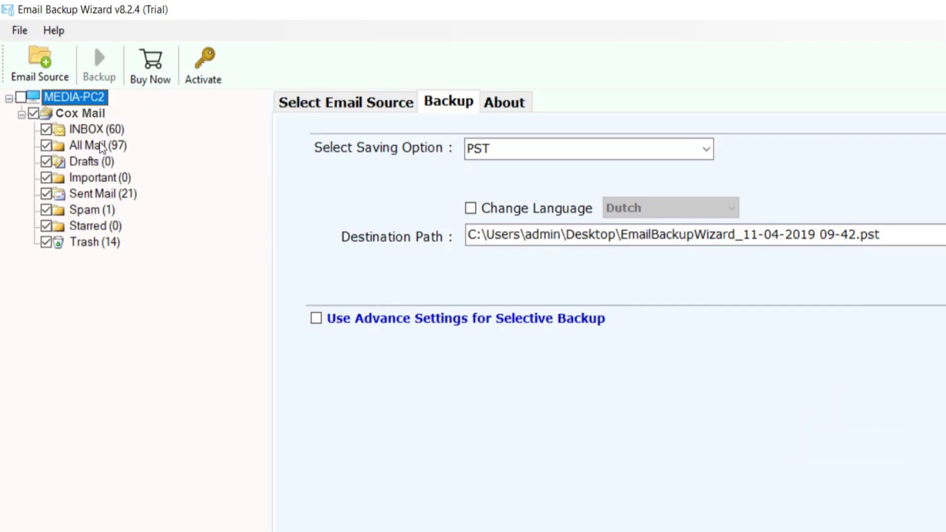
pyautogui.click(706, 151)
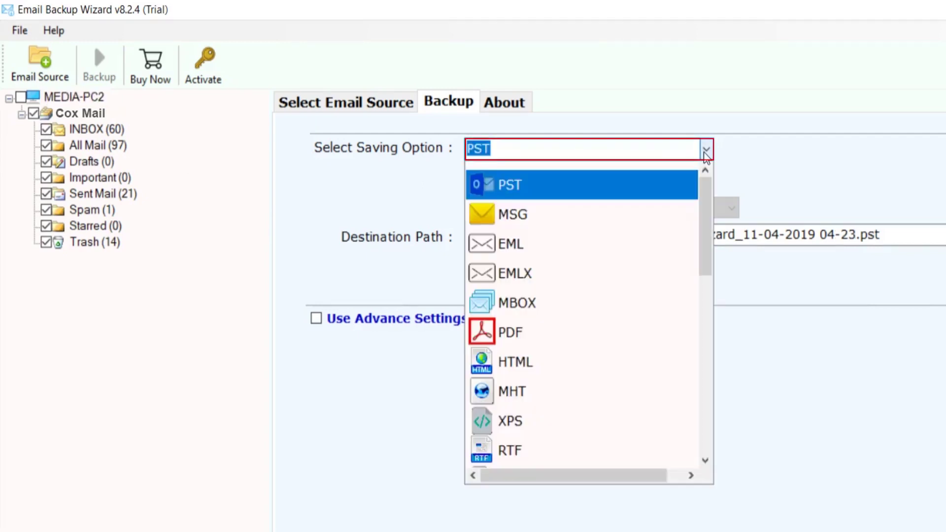
pyautogui.moveTo(708, 206); pyautogui.dragTo(693, 353)
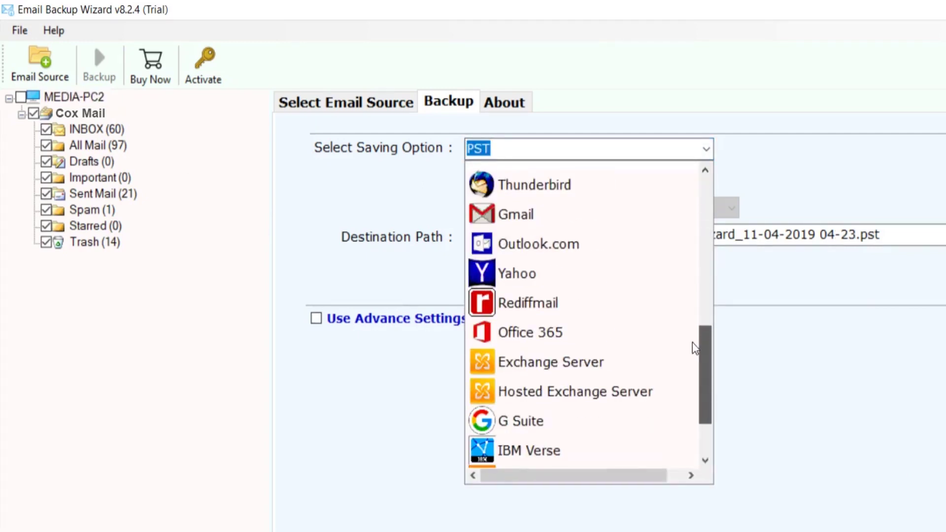
pyautogui.click(608, 334)
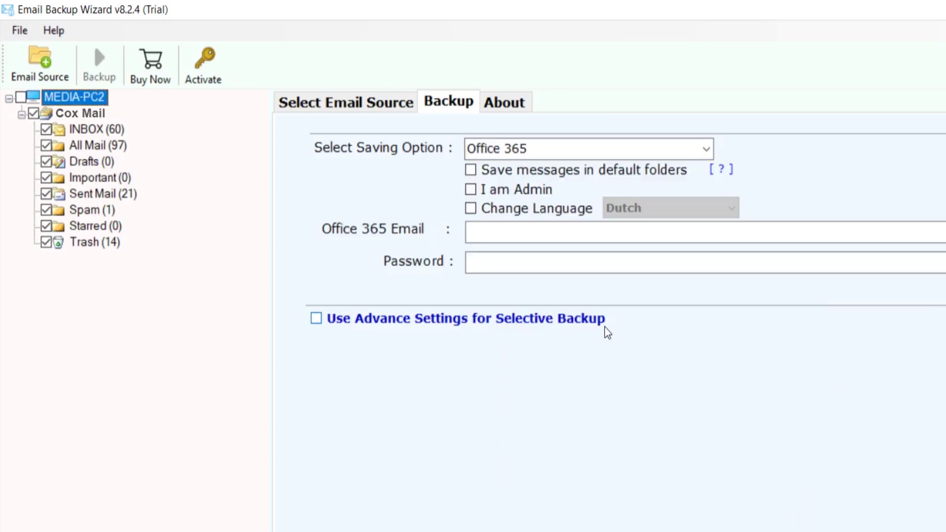
pyautogui.click(472, 172)
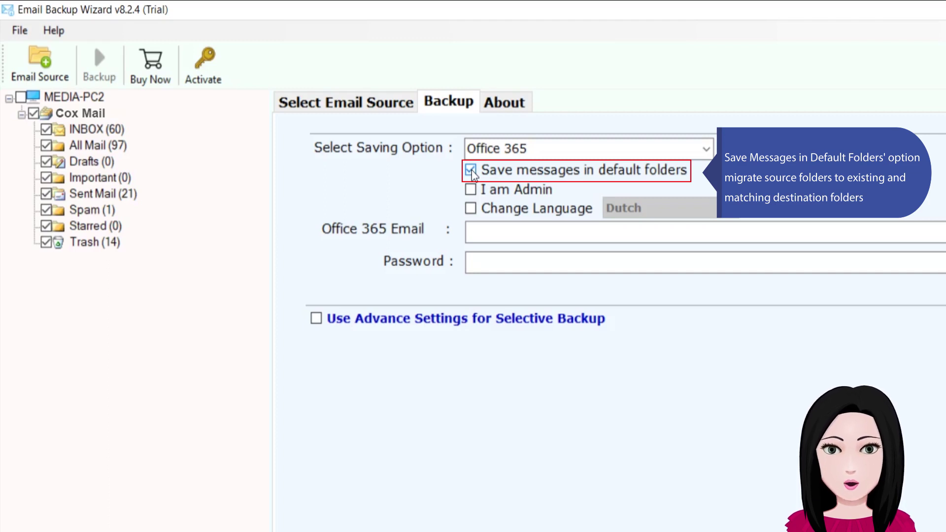
pyautogui.click(472, 172)
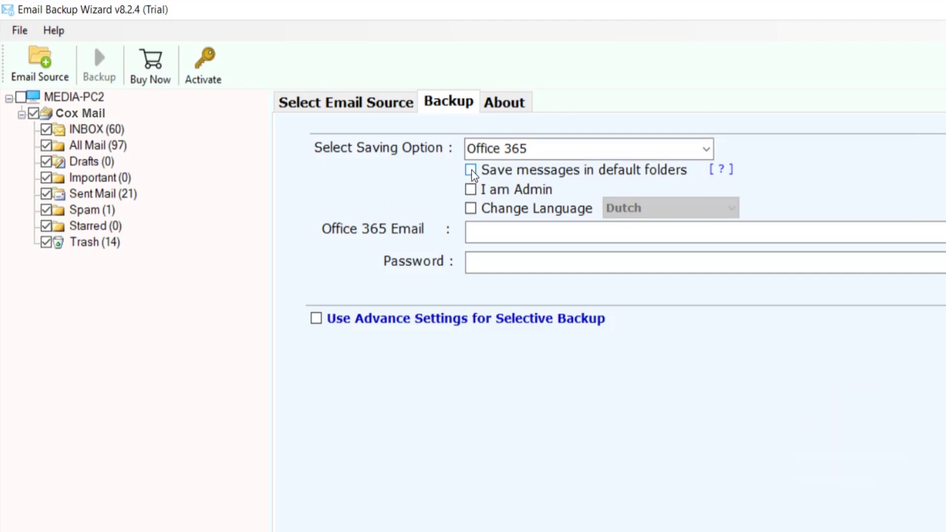
# Enter the Office 365 email and password and start the Backup to migrate the mail
pyautogui.click(477, 227)
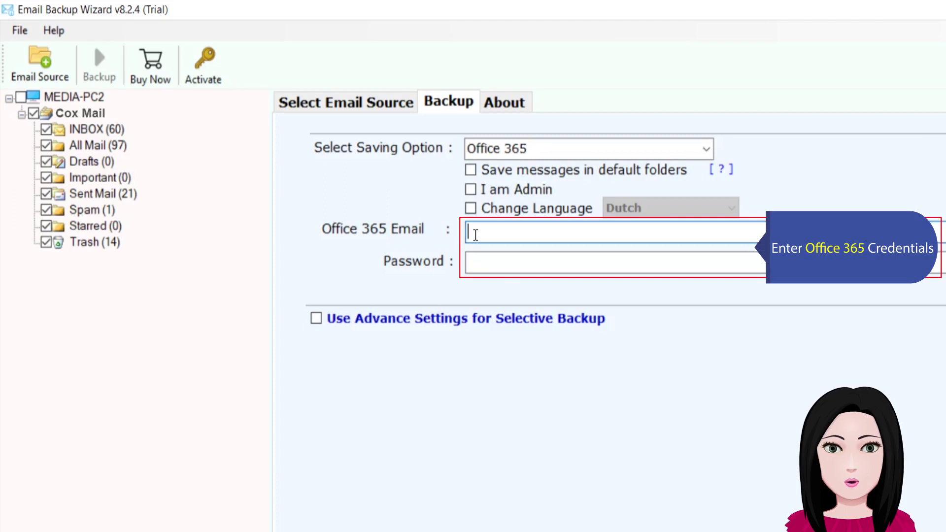
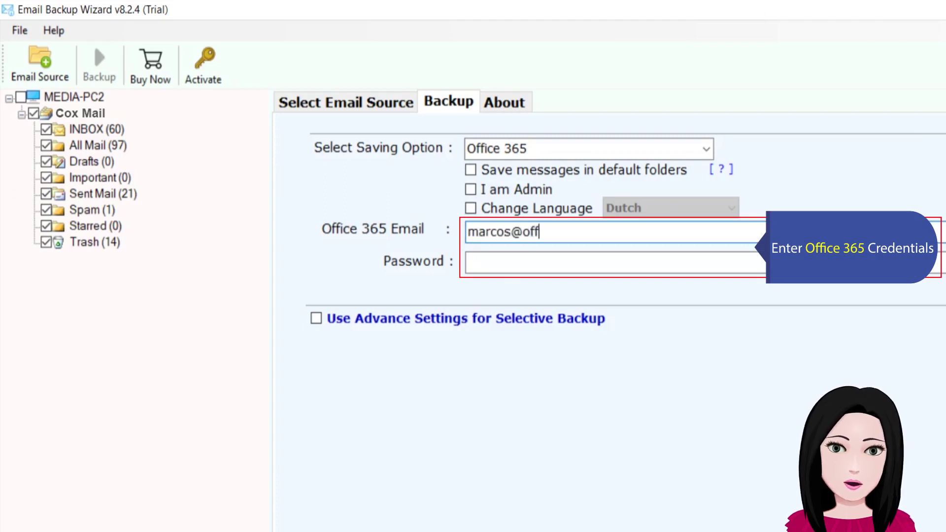
pyautogui.press('Tab')
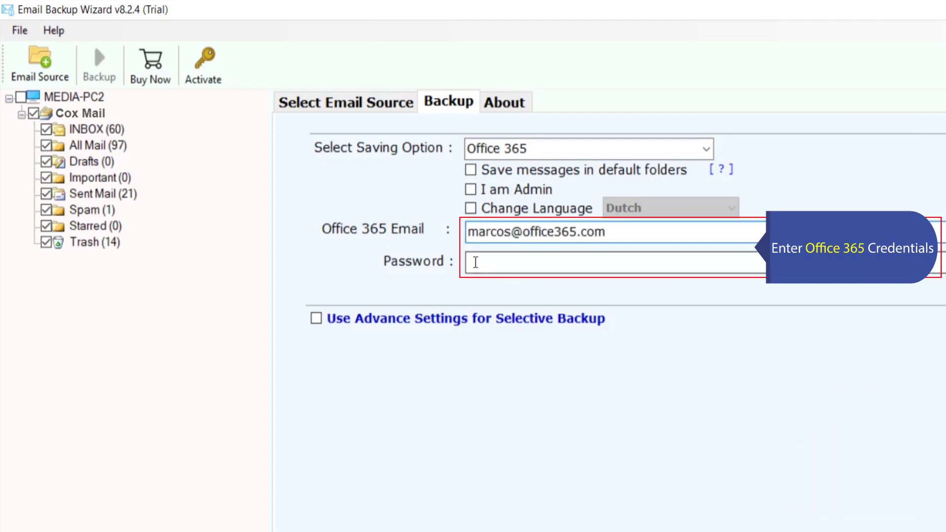
pyautogui.write('•••')
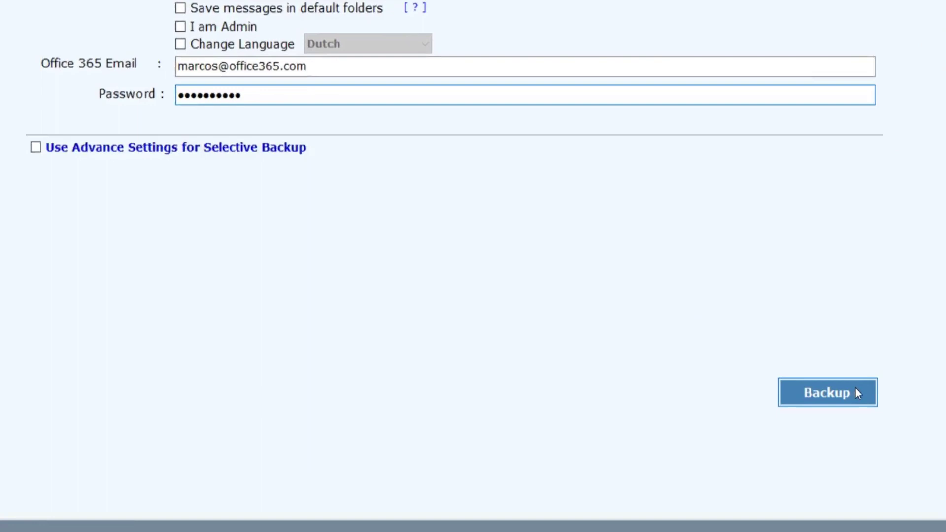
pyautogui.click(846, 369)
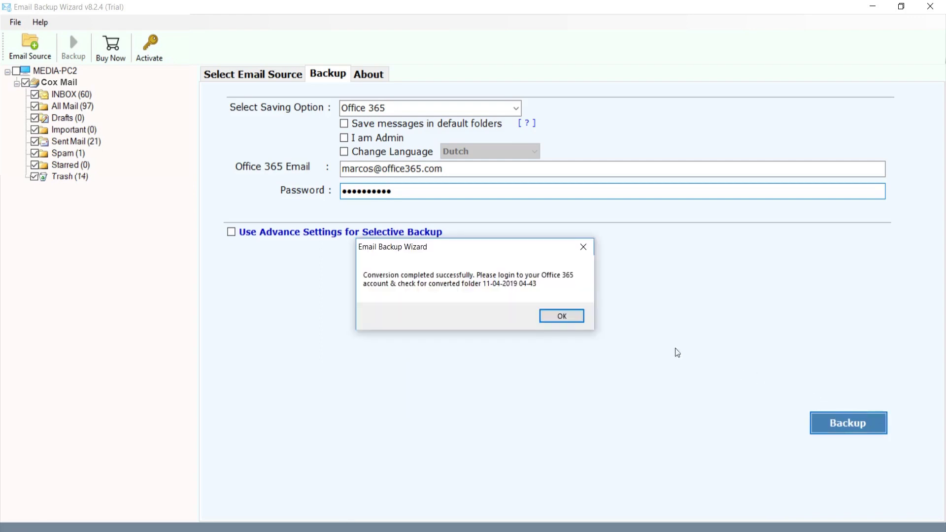
# Acknowledge the Conversion completed notice
pyautogui.click(576, 322)
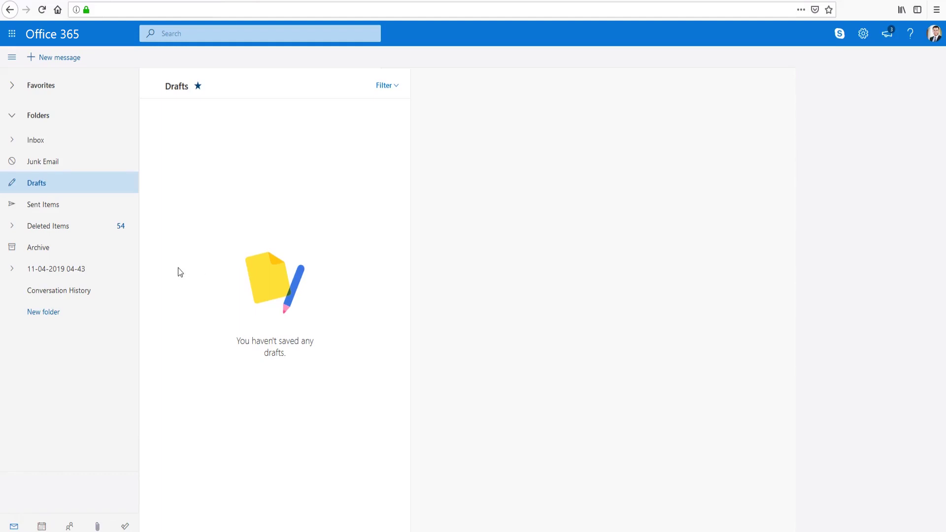
pyautogui.click(13, 270)
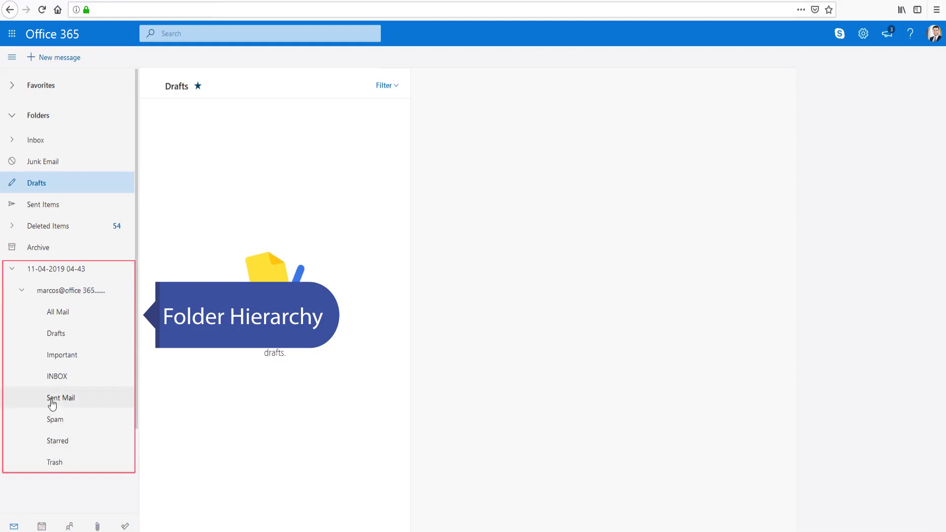
pyautogui.click(79, 317)
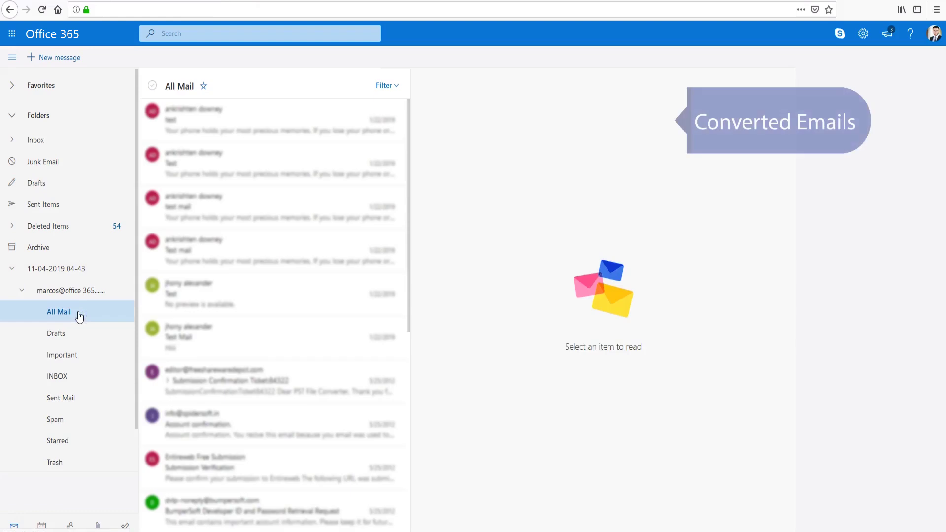